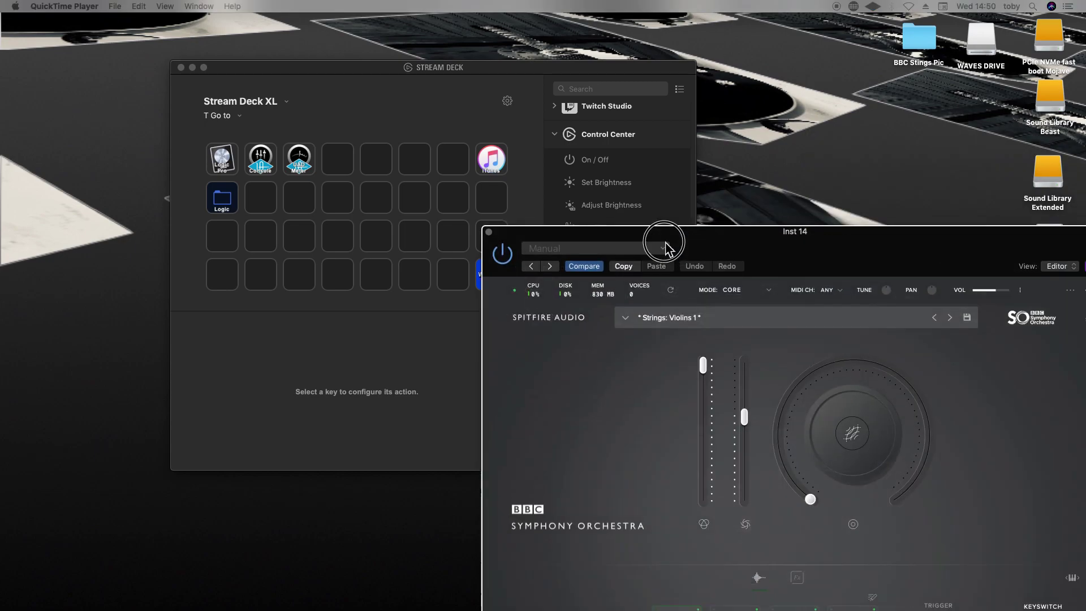
Move the BBC Symphony Orchestra plugin window so its whole interface, including the articulations and keyboard, fits on the screen.
drag(666, 249, 328, 61)
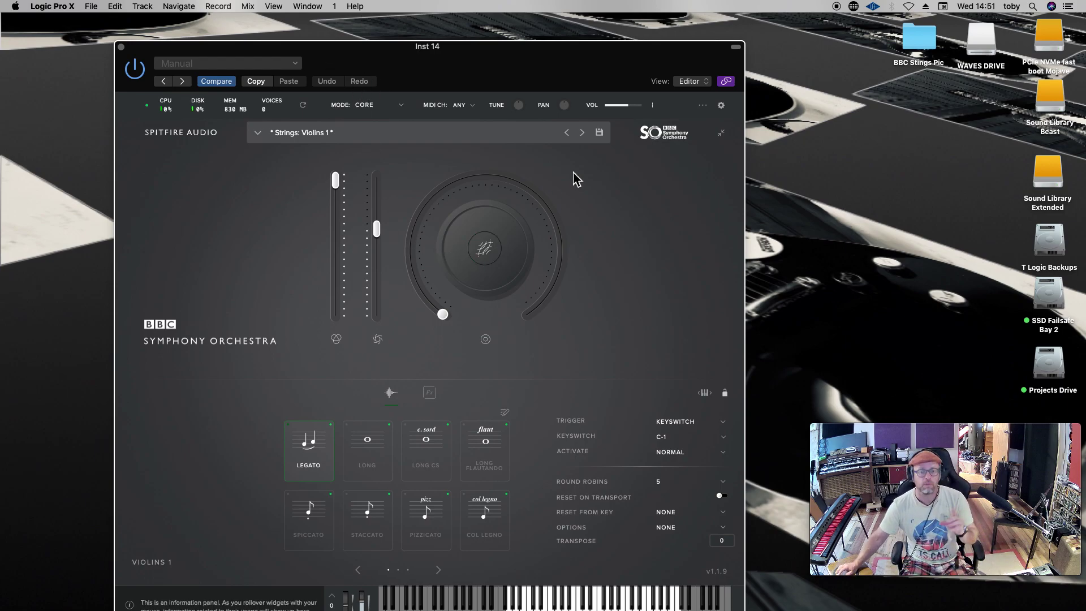
drag(517, 71, 517, 19)
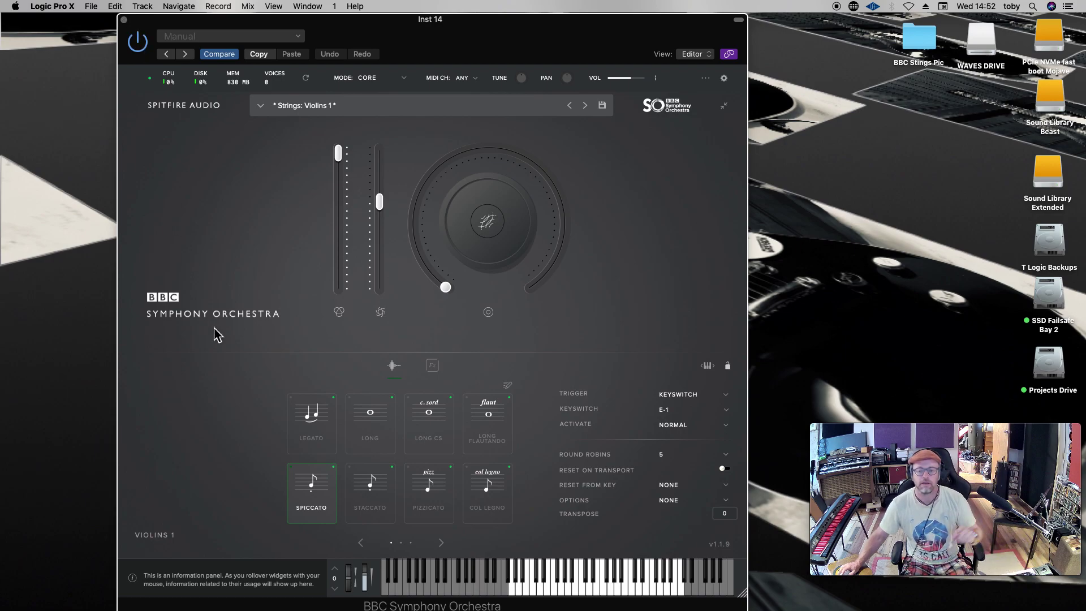
Launch Audio MIDI Setup from the Utilities folder inside Applications, using Finder.
mouse_move(164, 602)
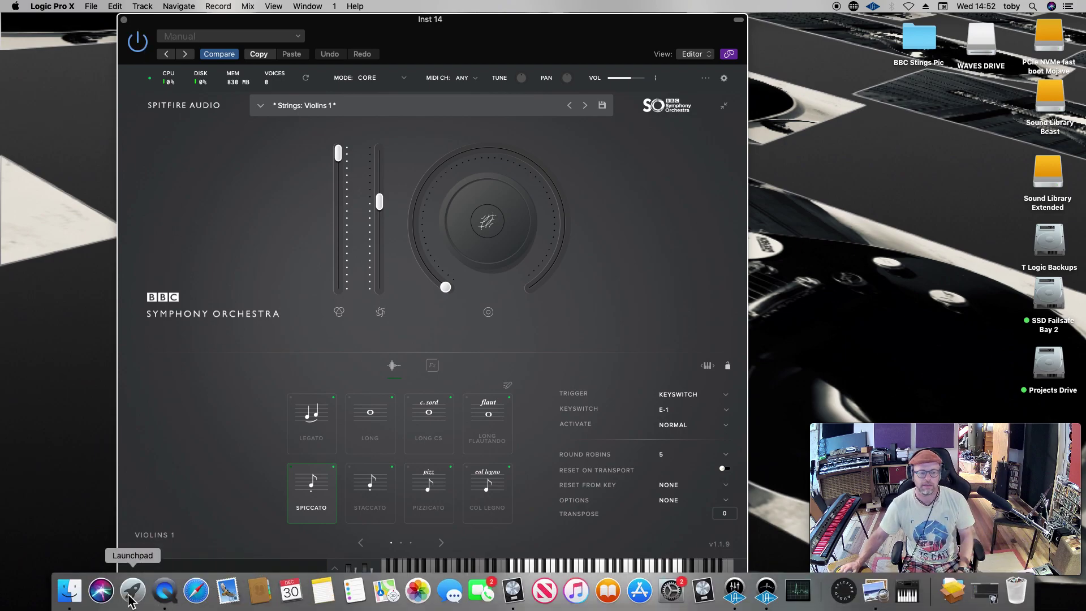
click(70, 591)
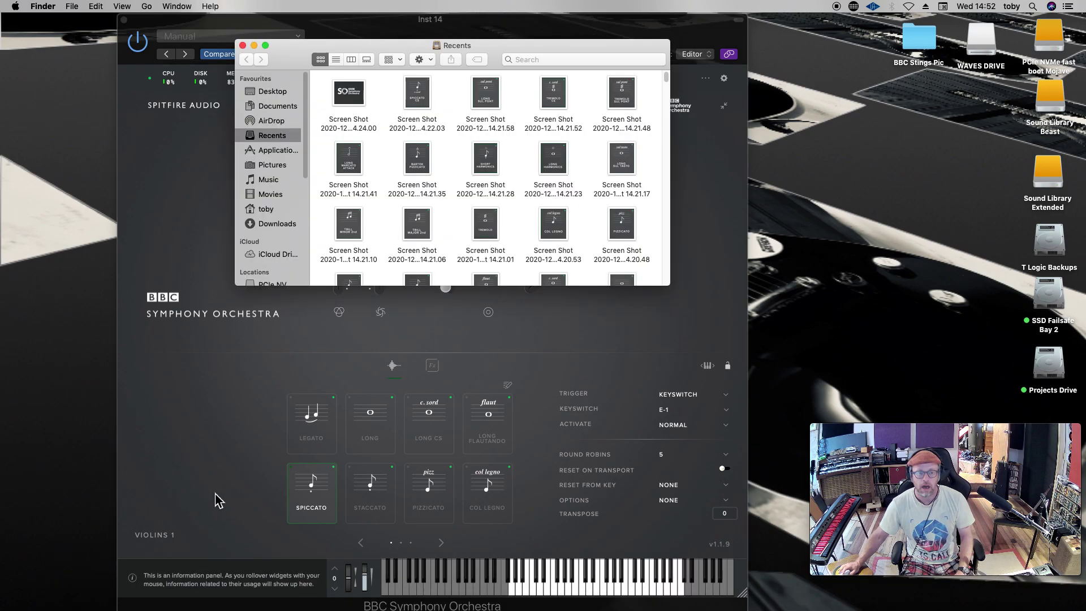
click(271, 150)
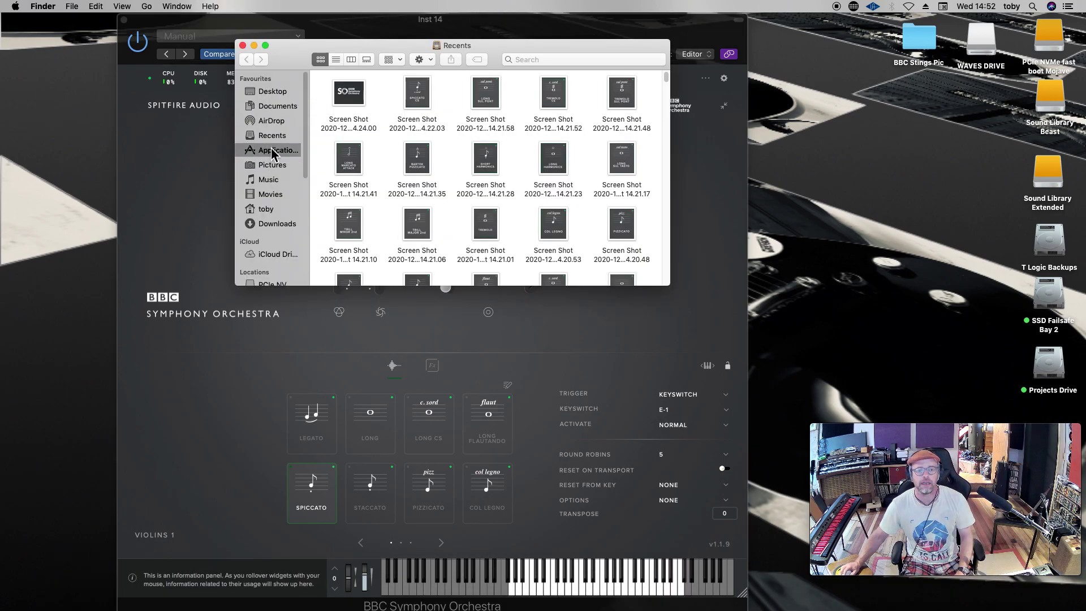
drag(422, 111, 412, 244)
click(351, 220)
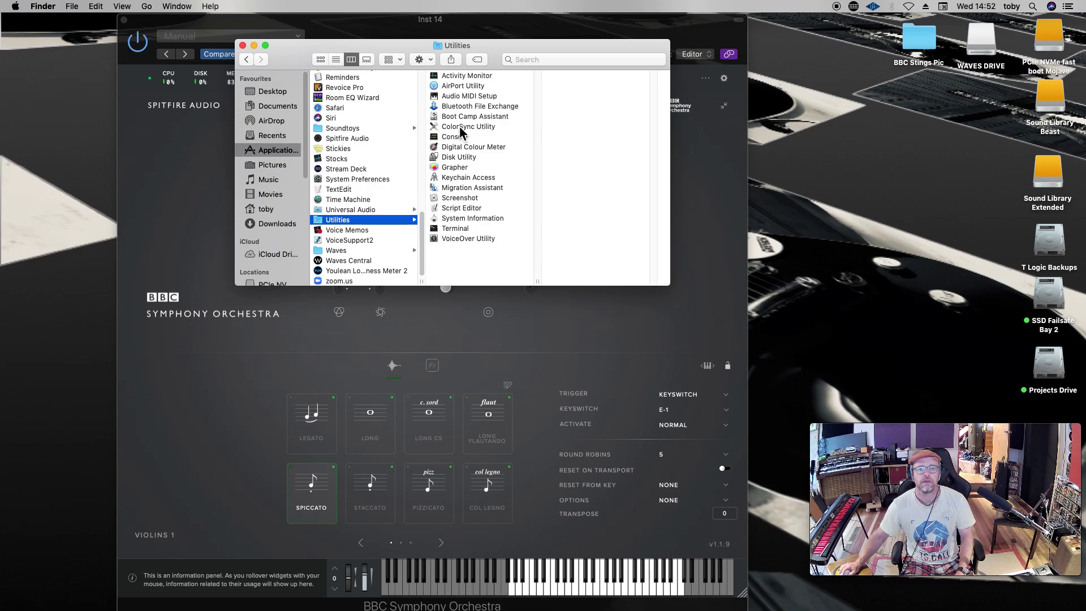
click(466, 99)
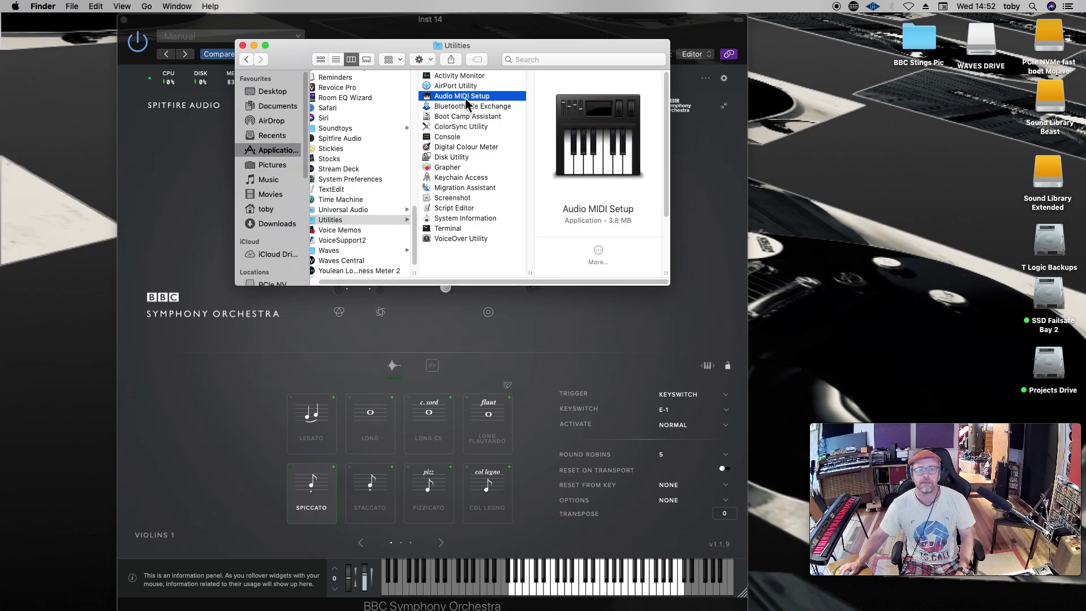
double_click(466, 99)
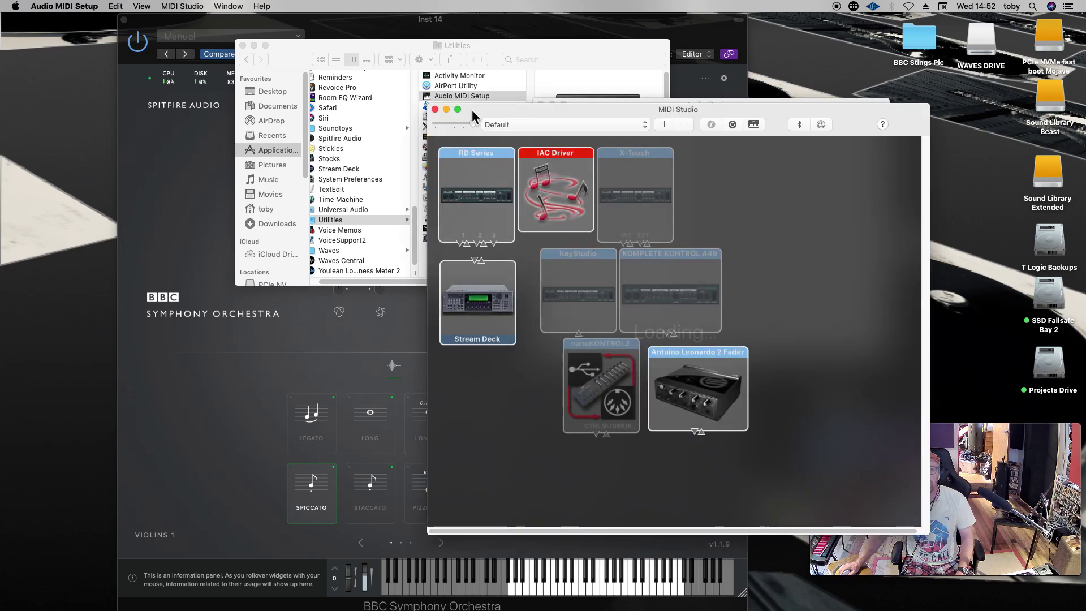
Inspect the IAC Driver's properties in MIDI Studio, checking its online status and ports, and close them.
drag(608, 110, 397, 97)
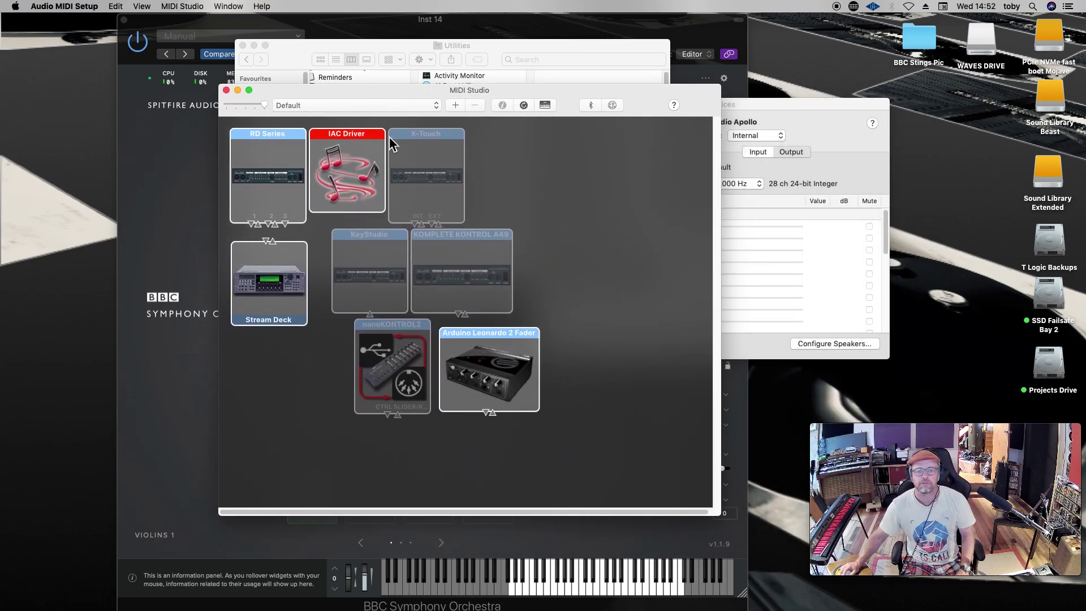
click(365, 181)
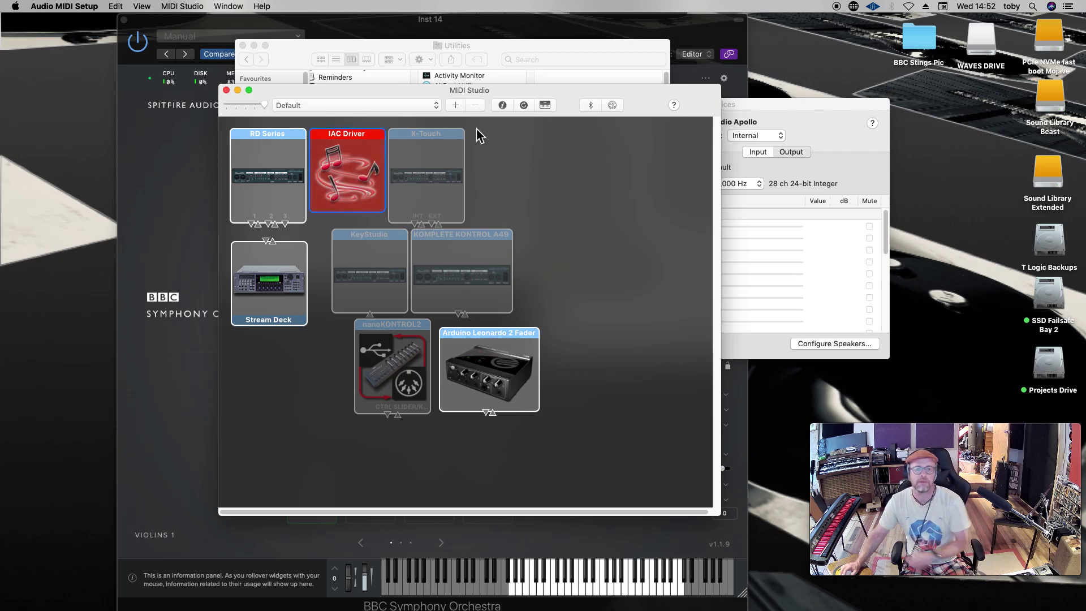
click(501, 106)
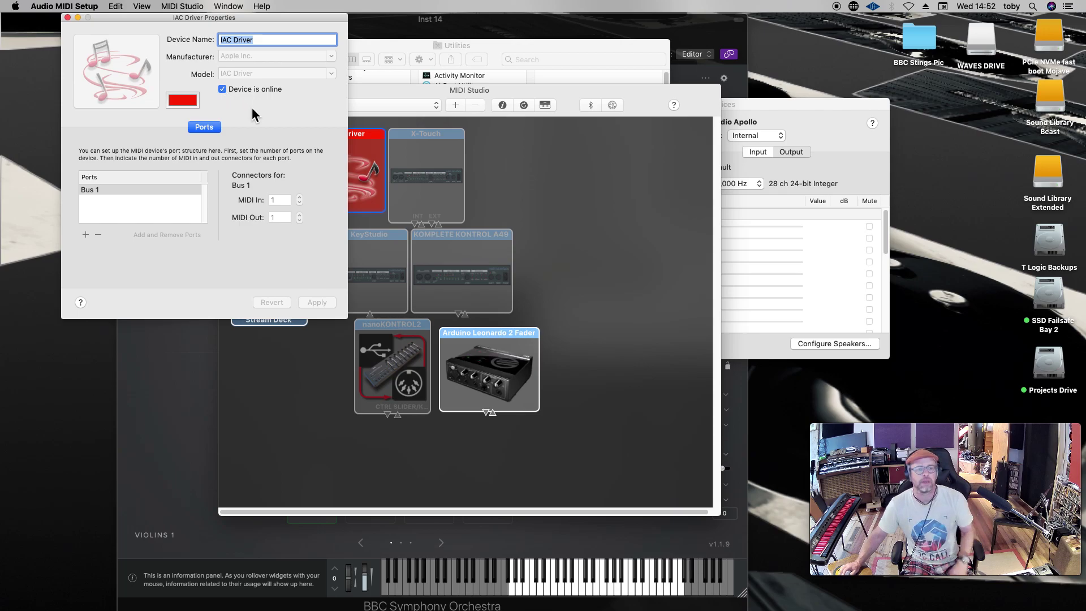
click(68, 18)
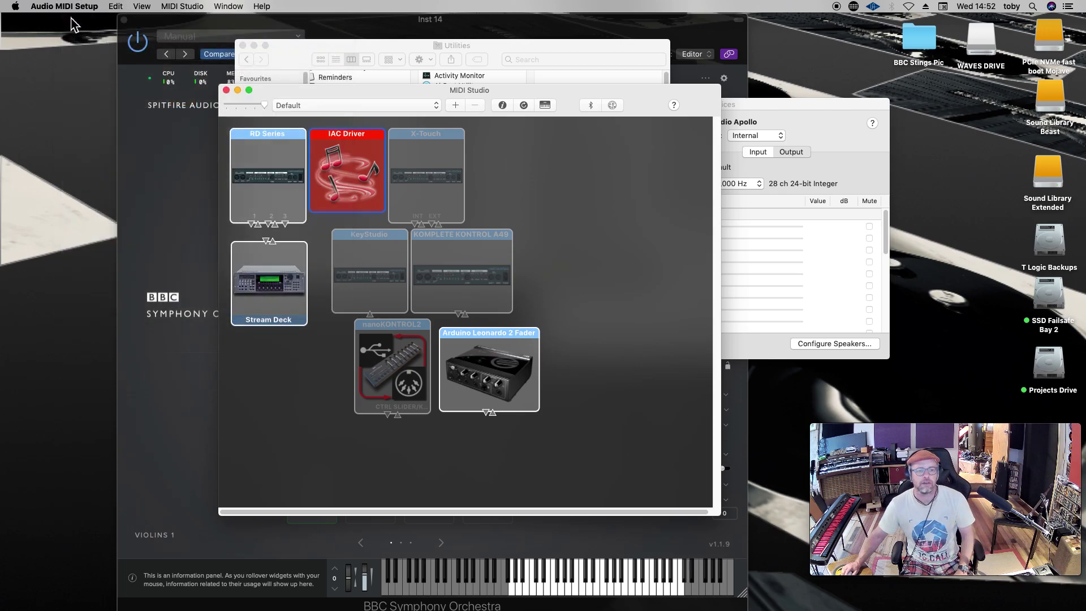
Add an external MIDI device, enter "deck 2" as its device name, and view its ports without applying the change.
click(456, 106)
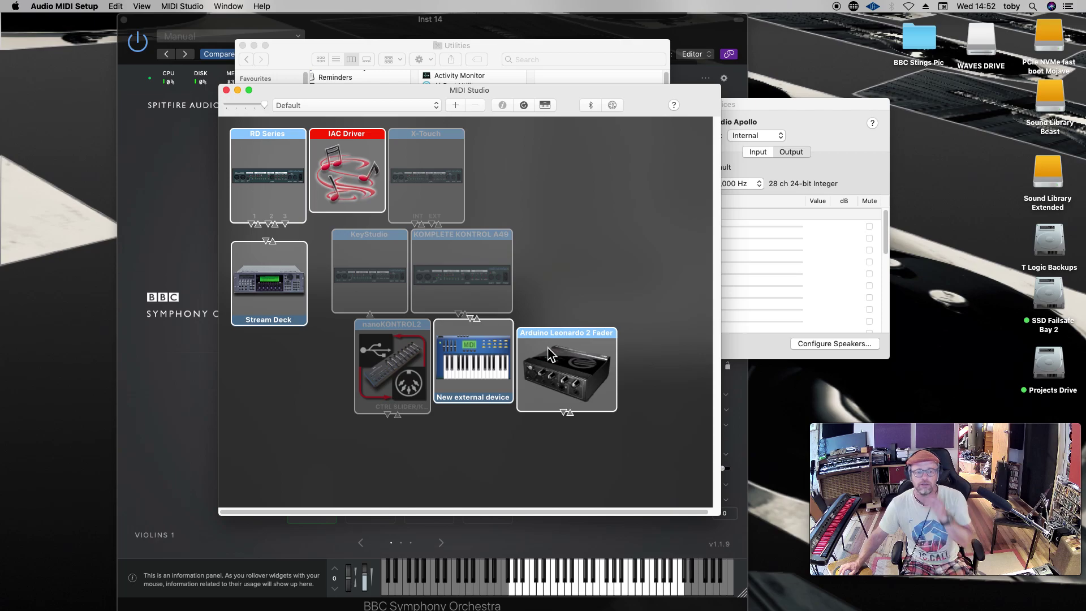
click(474, 372)
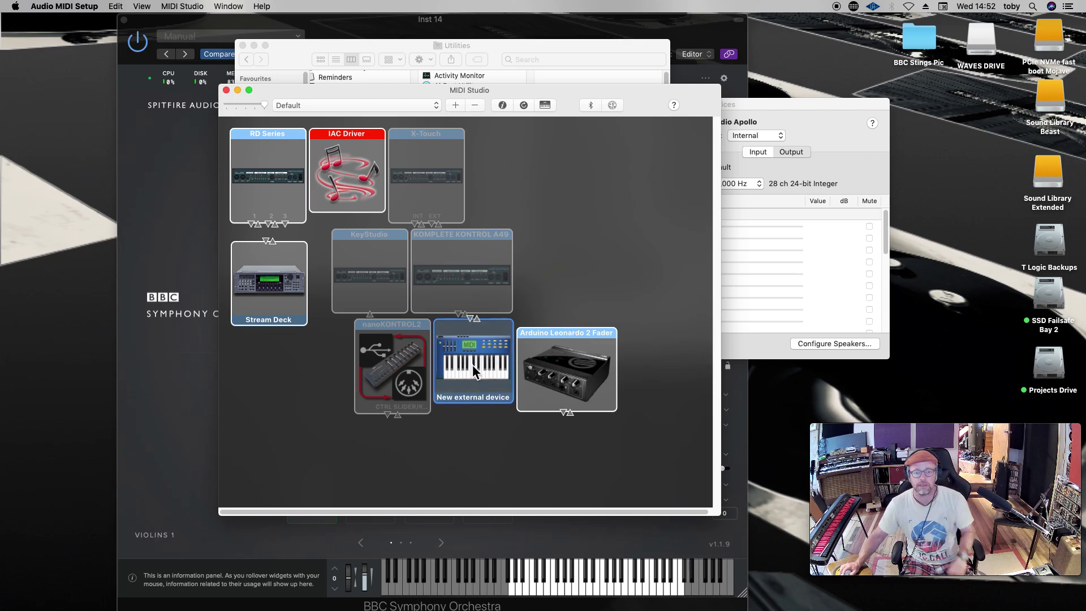
double_click(474, 372)
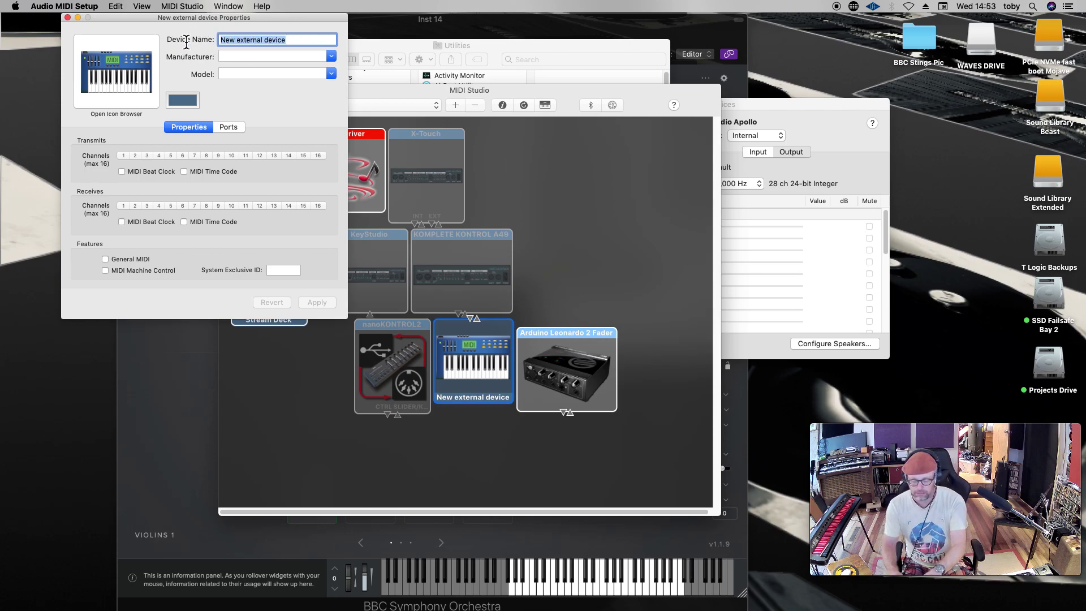
text(deck 2)
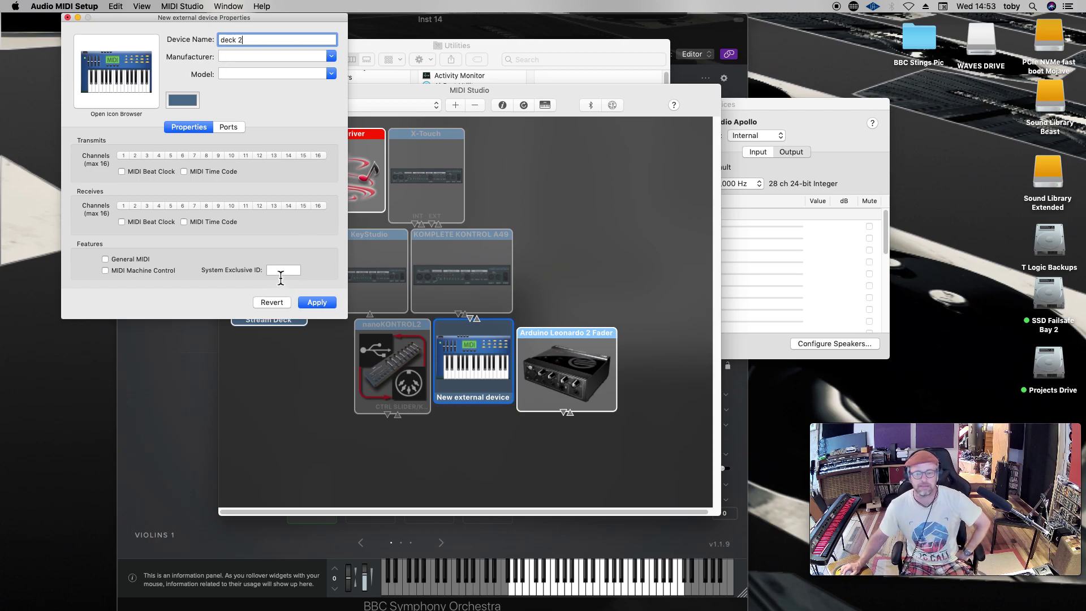
click(226, 130)
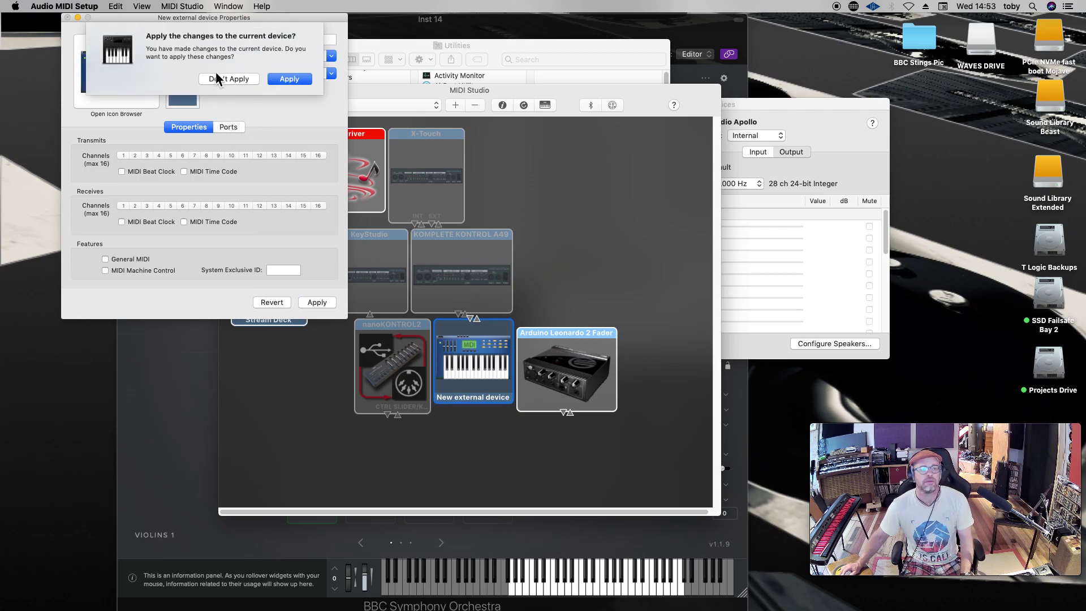
click(231, 78)
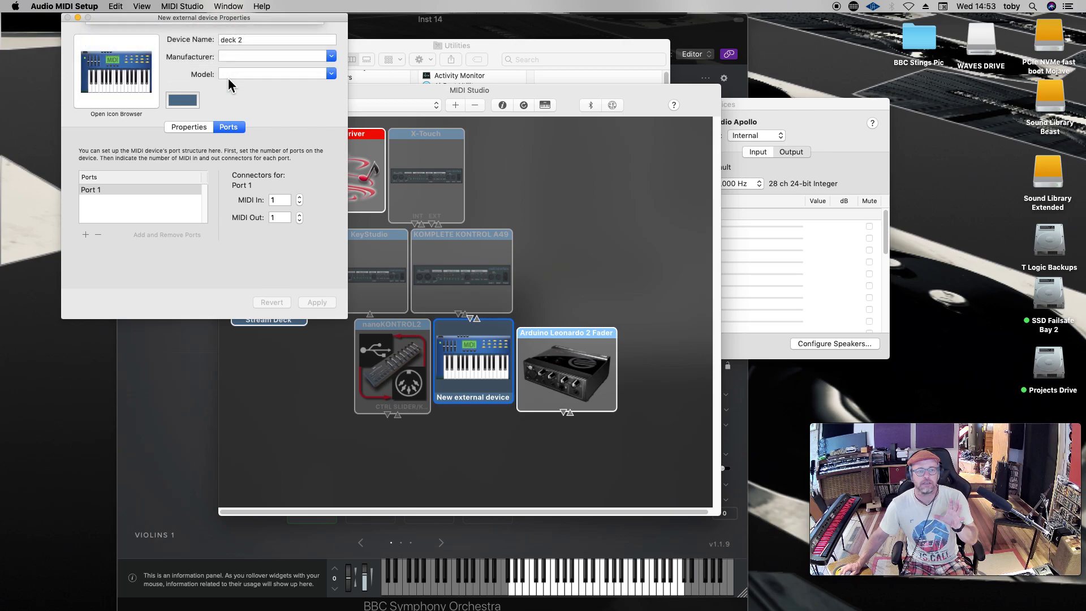
click(195, 127)
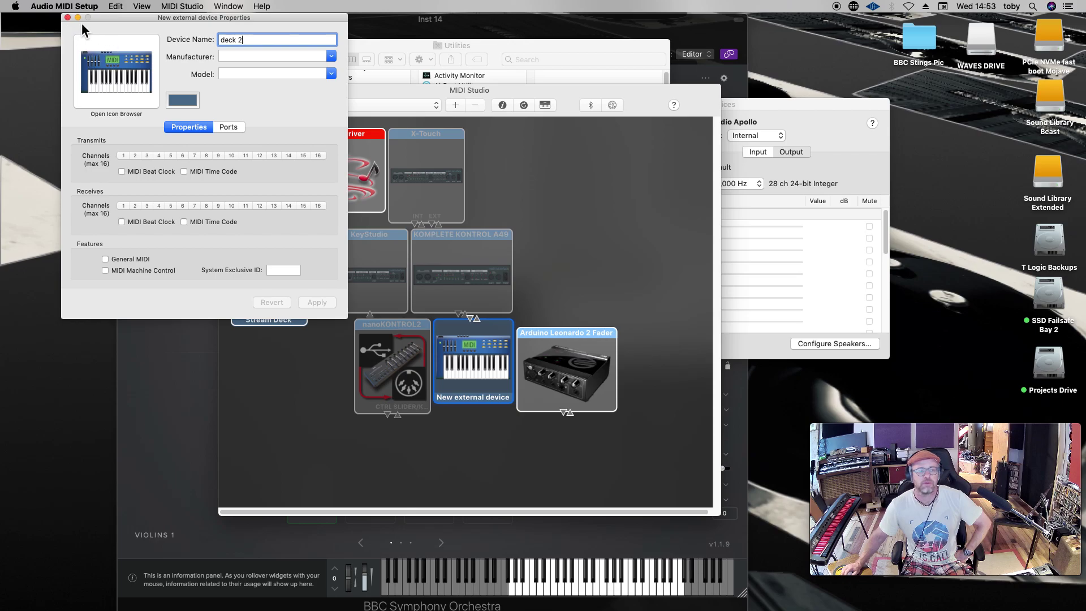
click(66, 18)
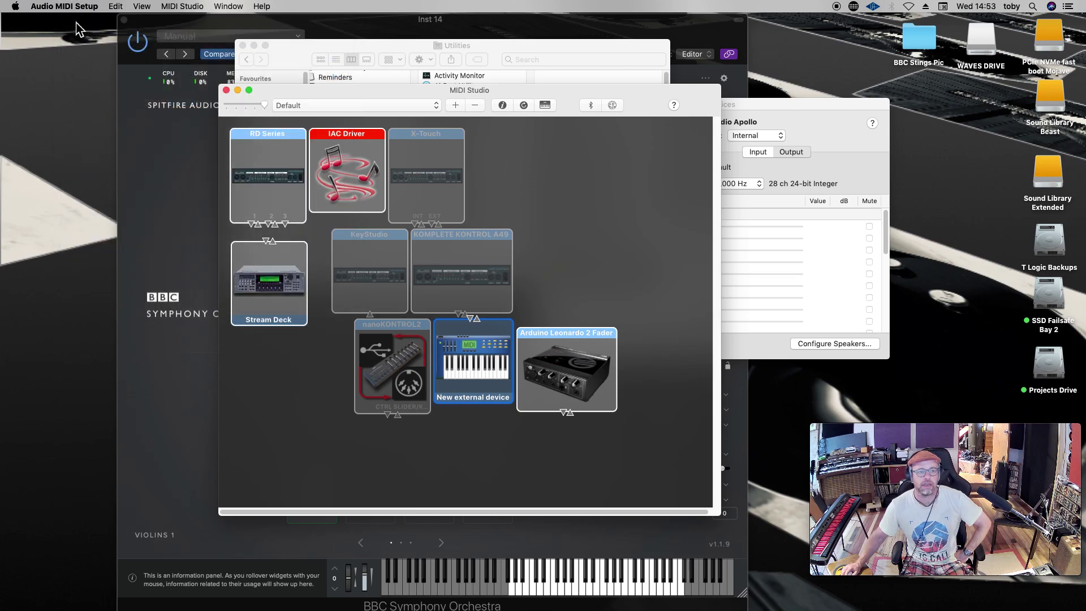
Recheck the new external device's properties and remove the device from the MIDI Studio configuration.
right_click(465, 331)
click(475, 336)
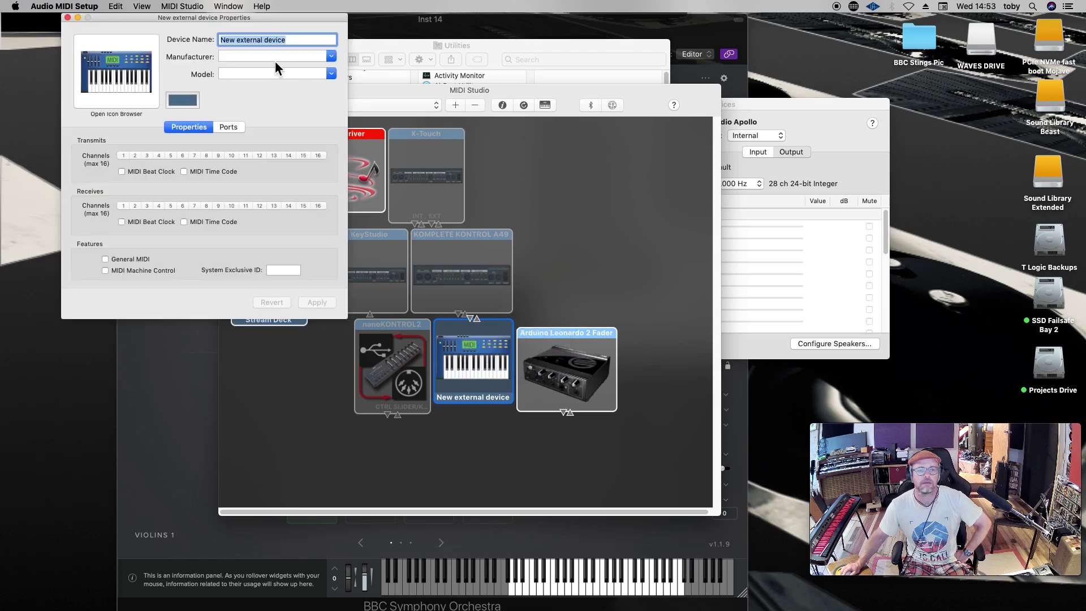
click(68, 18)
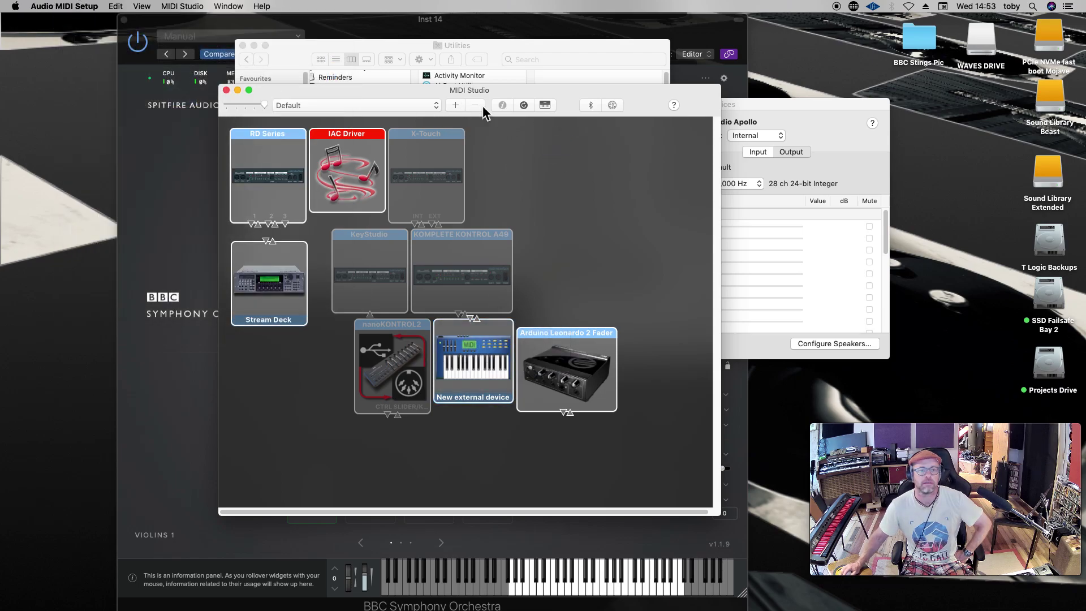
click(478, 335)
click(475, 106)
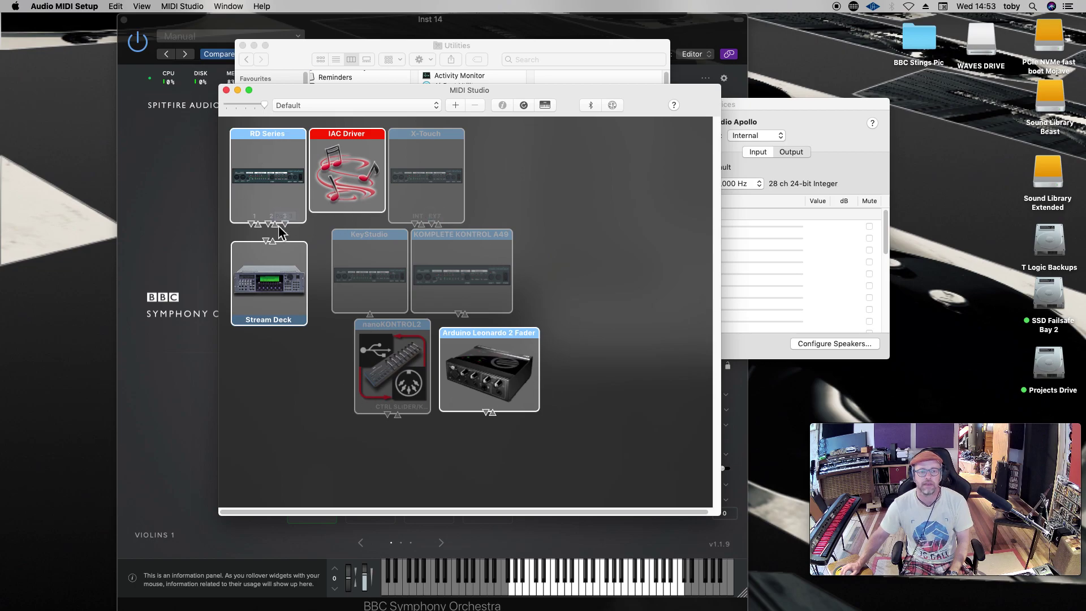
Quit Audio MIDI Setup and switch to Logic Pro X with the plugin window moved clear of the Tracks window.
click(226, 89)
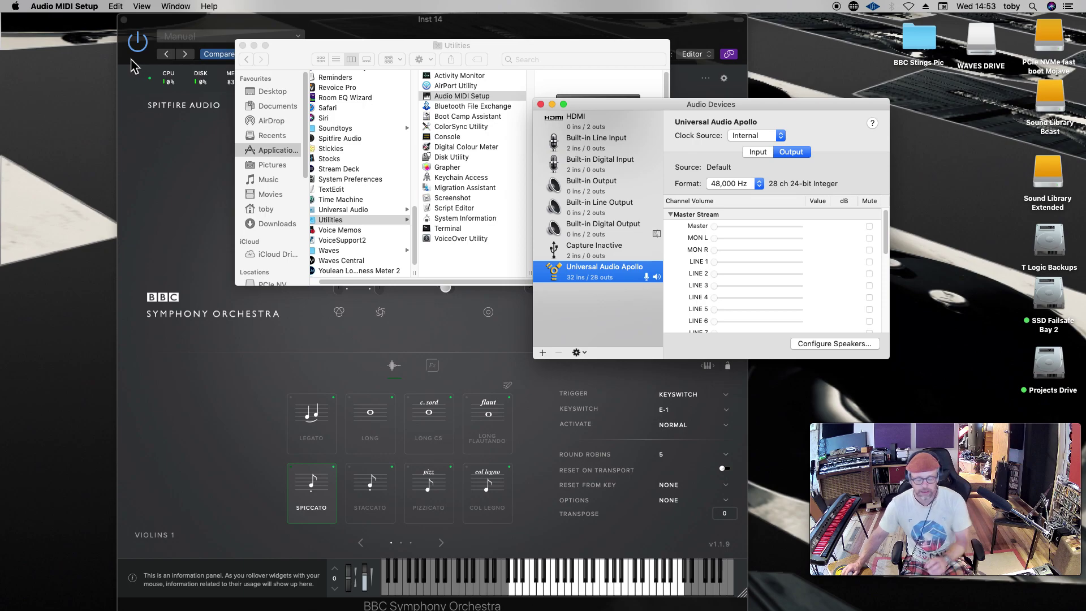
key(super+q)
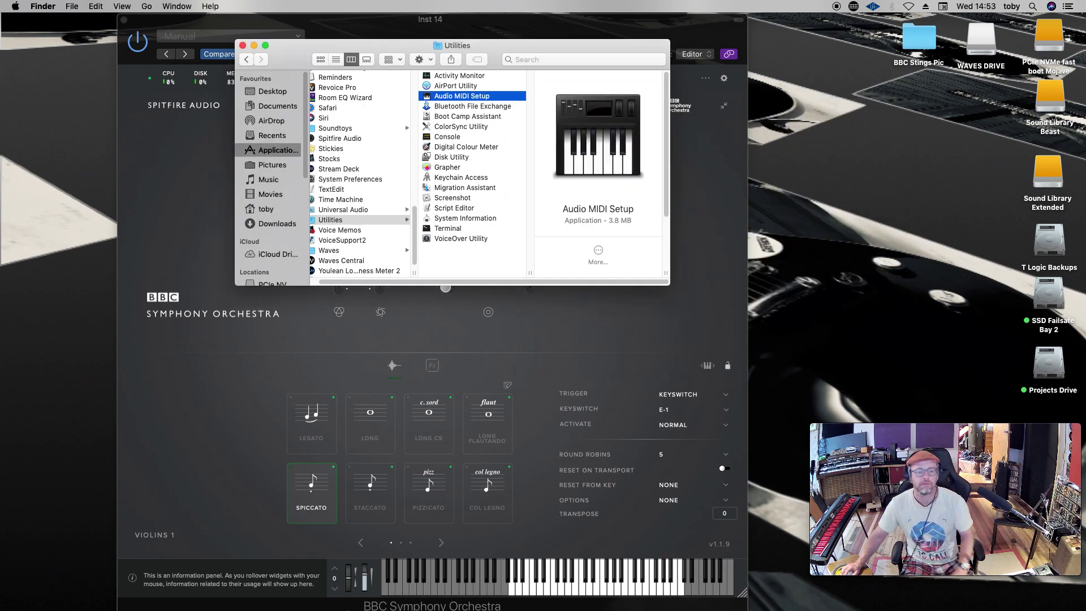
click(513, 591)
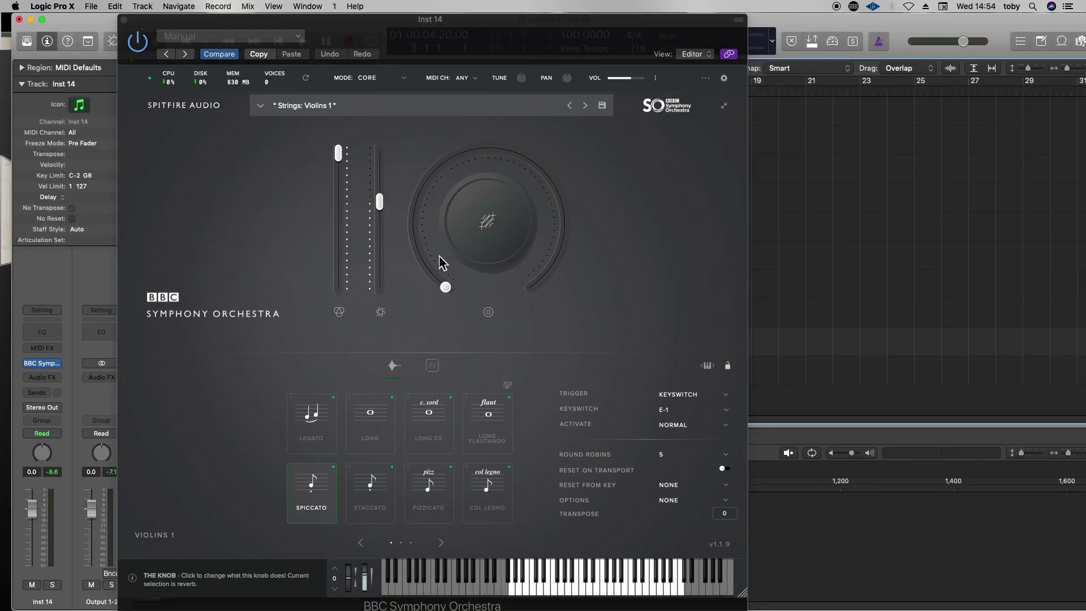
drag(145, 25, 1085, 26)
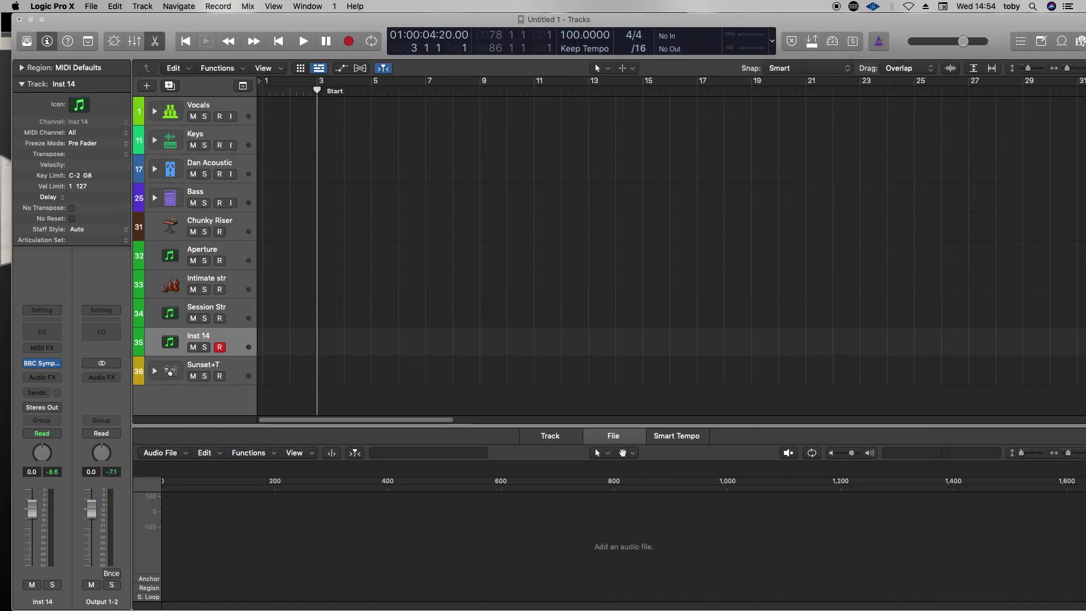
Check the active MIDI input ports in Logic Pro X's MIDI preferences, close them and minimise the Tracks window.
click(56, 7)
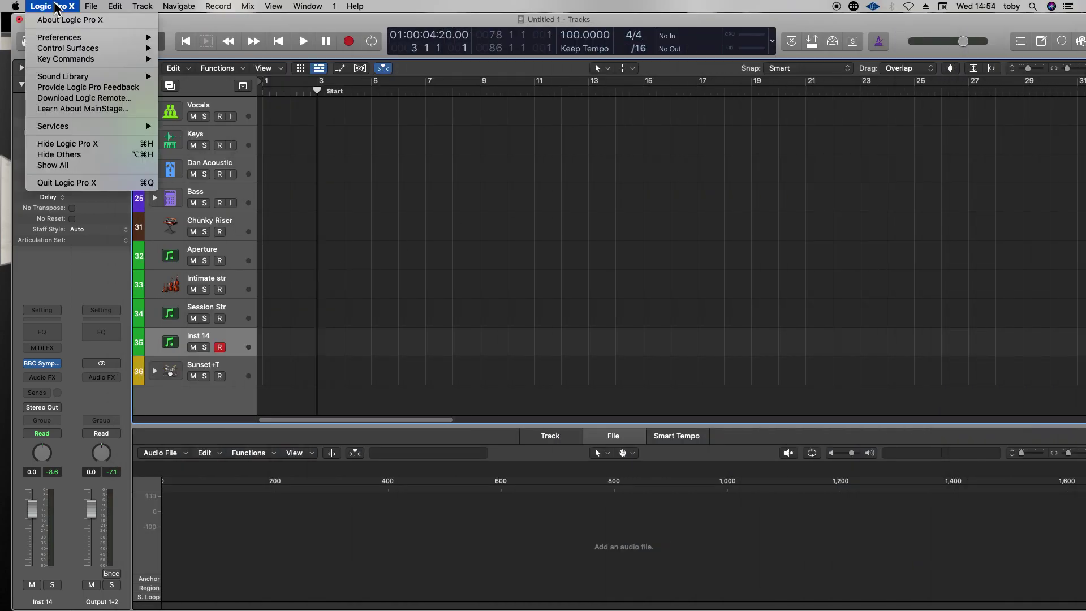
mouse_move(59, 40)
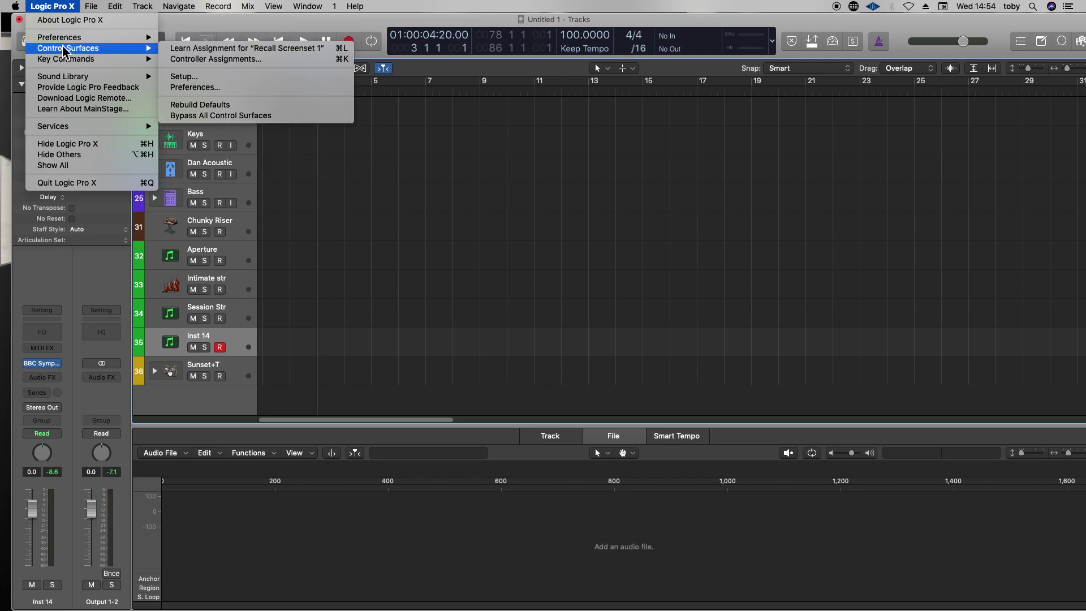
click(178, 70)
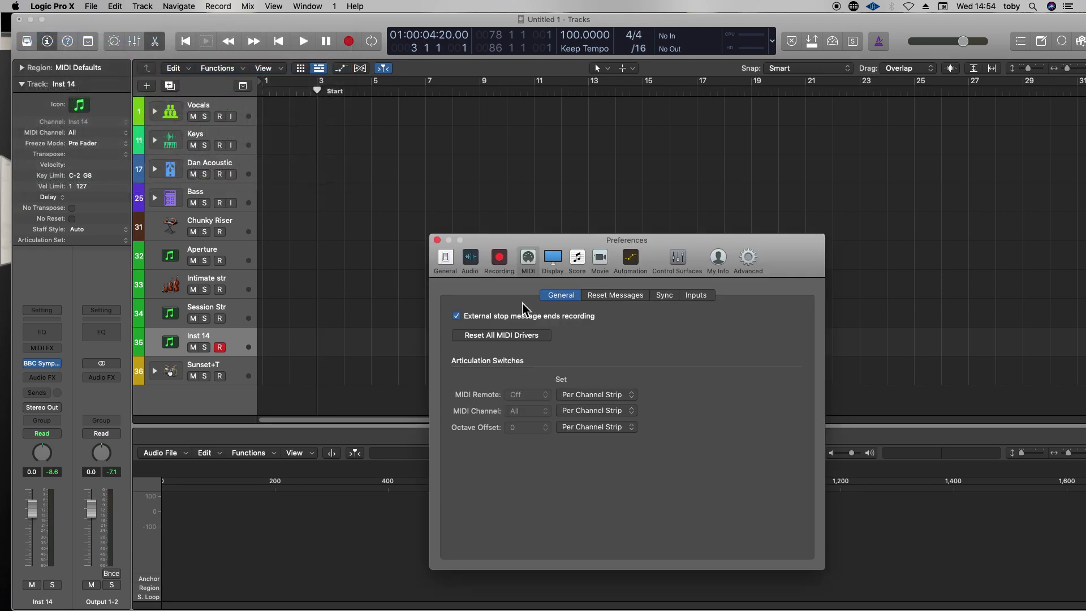
click(705, 299)
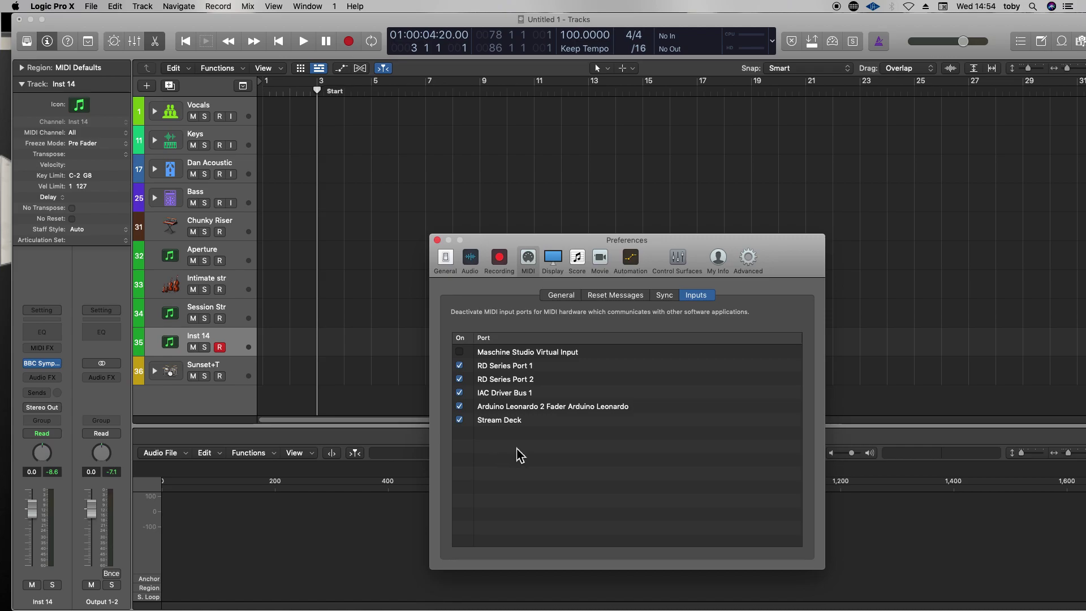
click(437, 241)
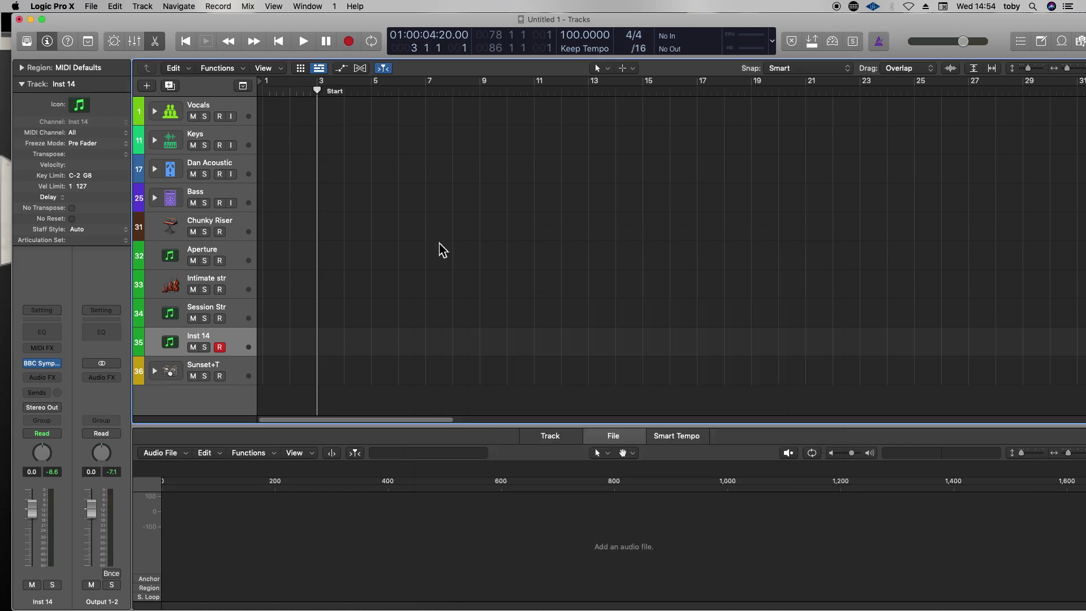
click(30, 19)
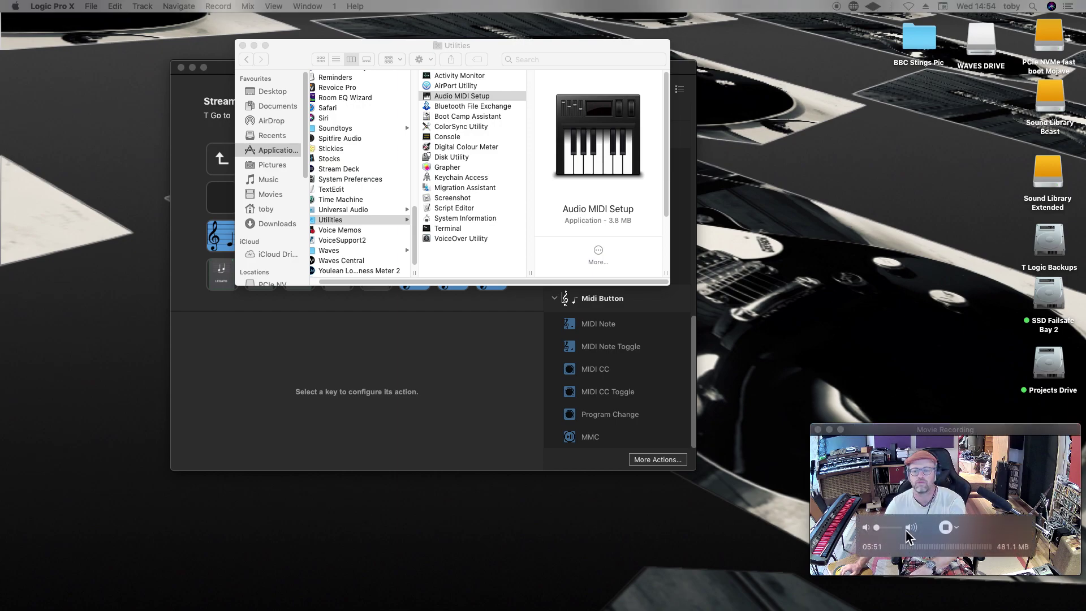